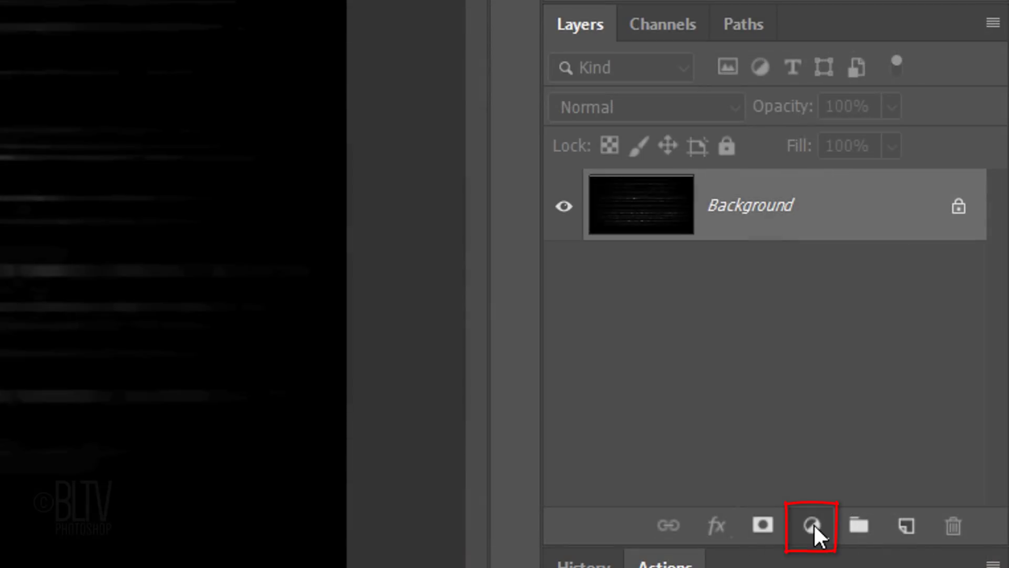
# Step: Add a dark green #134900 Solid Color fill layer set to Color blend mode
pyautogui.click(813, 523)
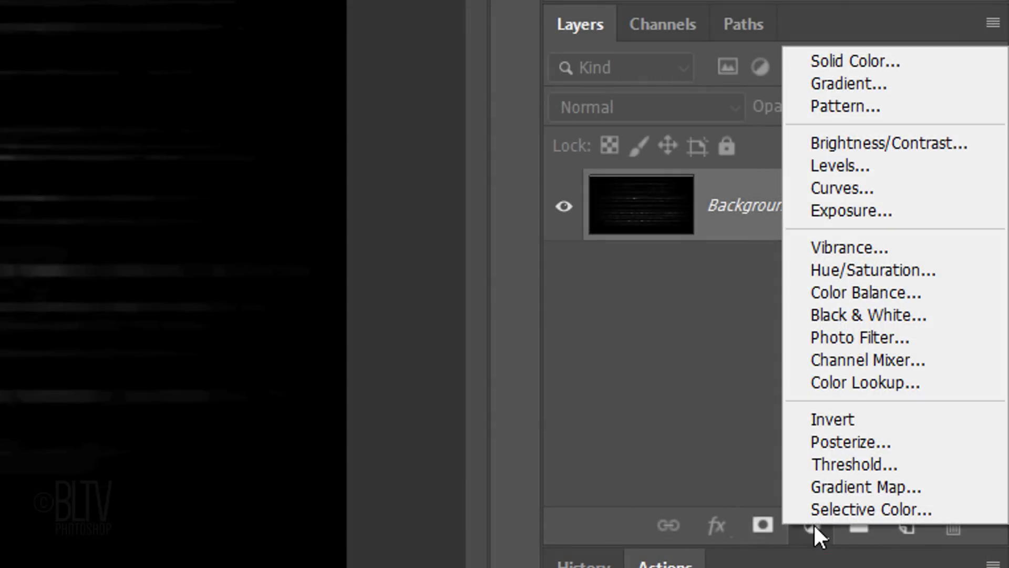
pyautogui.click(841, 60)
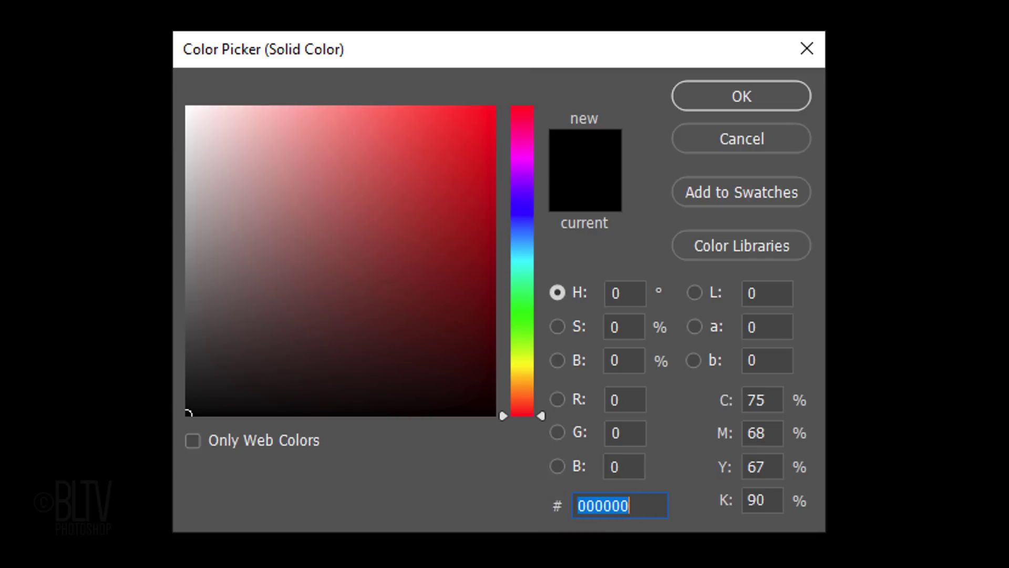
pyautogui.write('13')
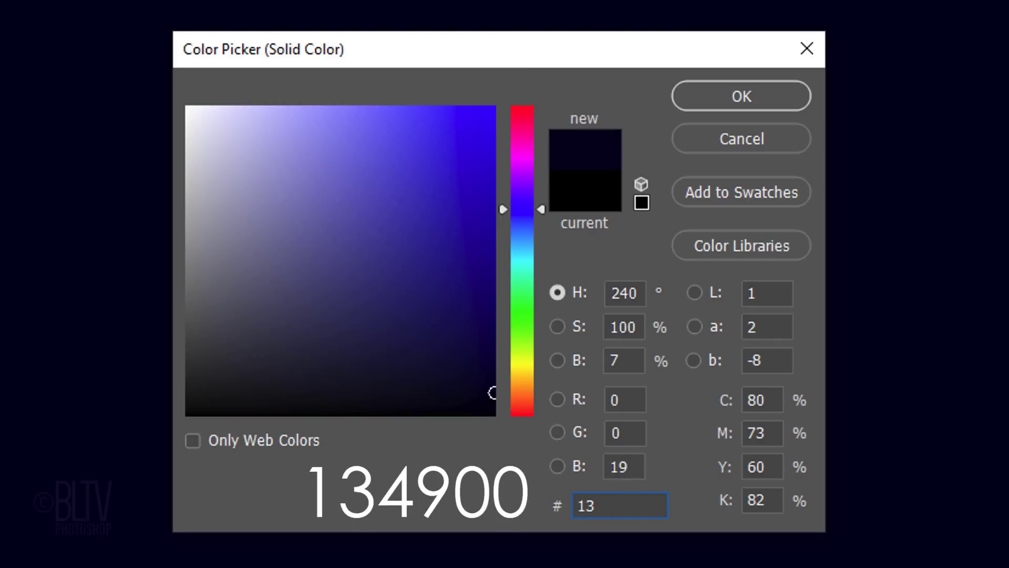
pyautogui.write('4900')
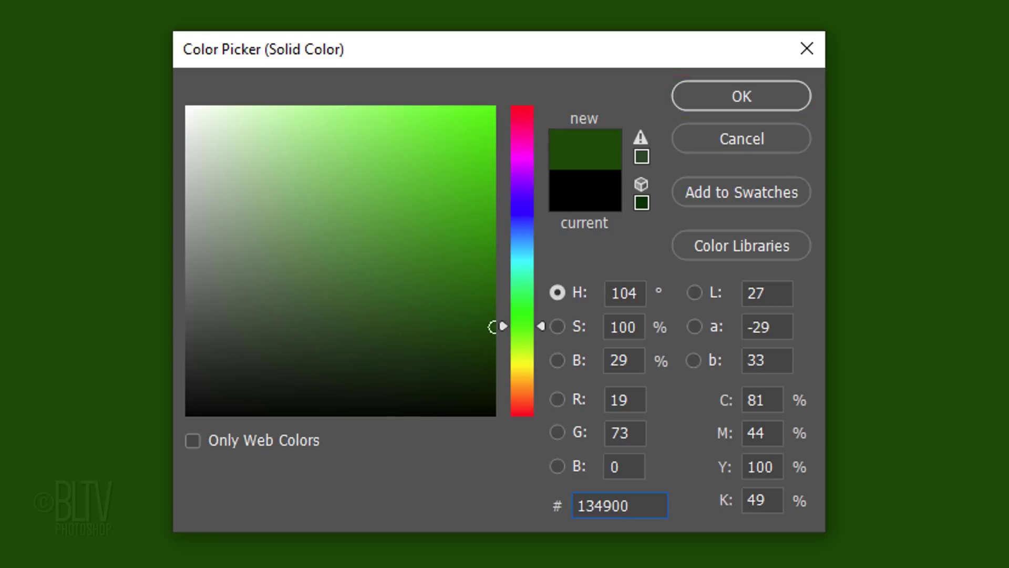
pyautogui.press('Return')
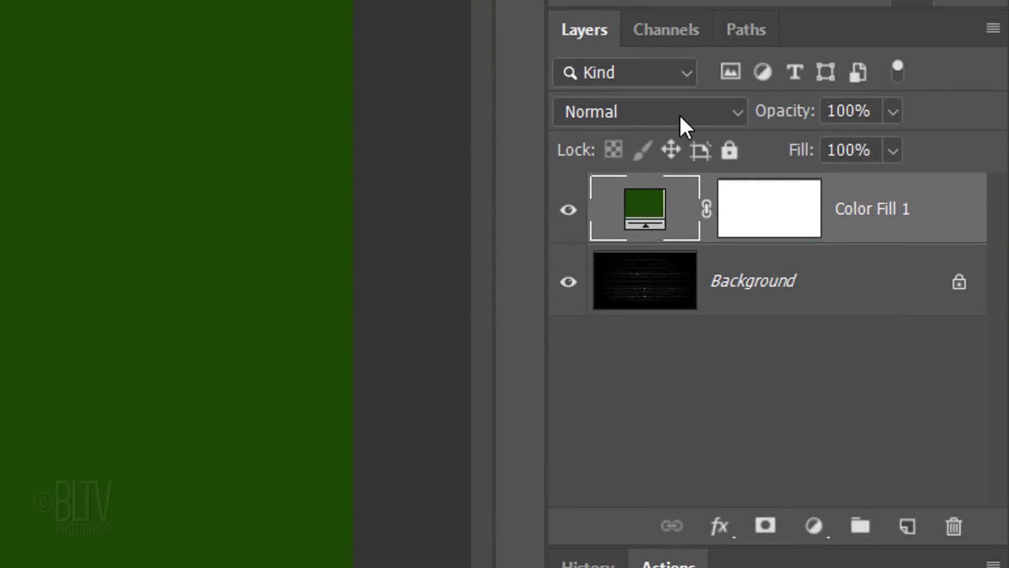
pyautogui.click(620, 112)
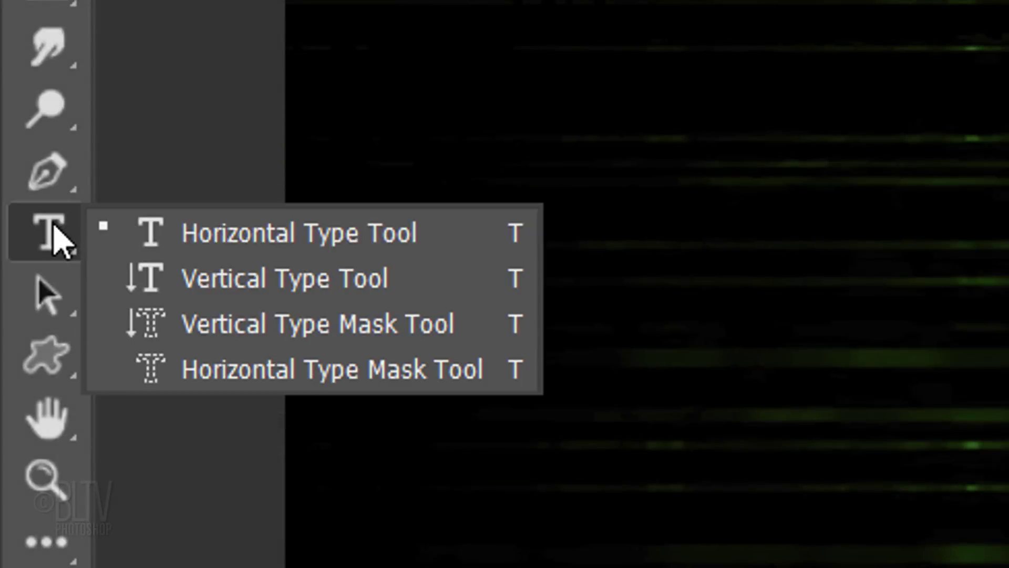
# Step: Set the Horizontal Type tool to Terminator Real NFI, 77 pt, colour #525252
pyautogui.click(273, 236)
pyautogui.click(450, 86)
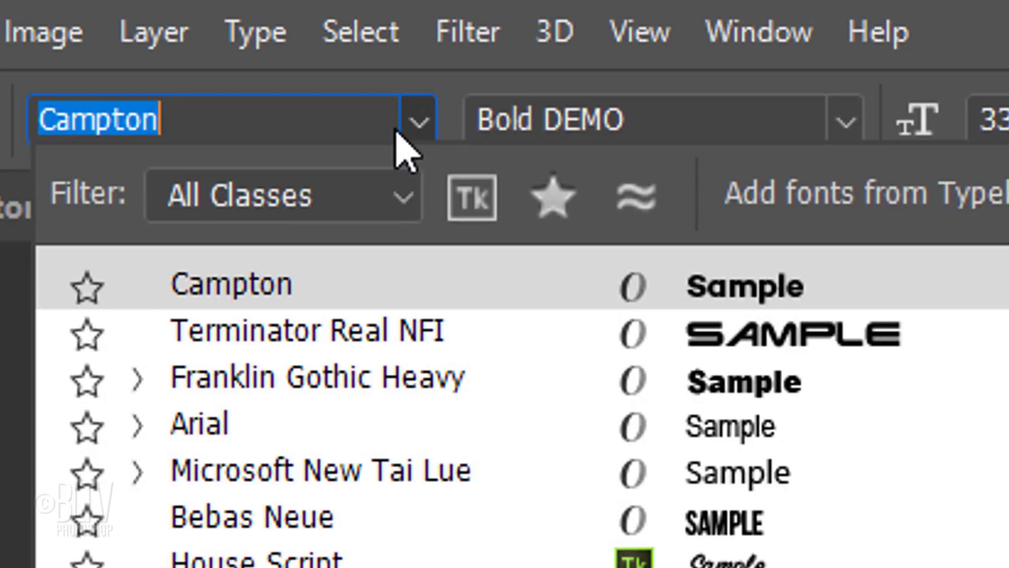
pyautogui.click(288, 331)
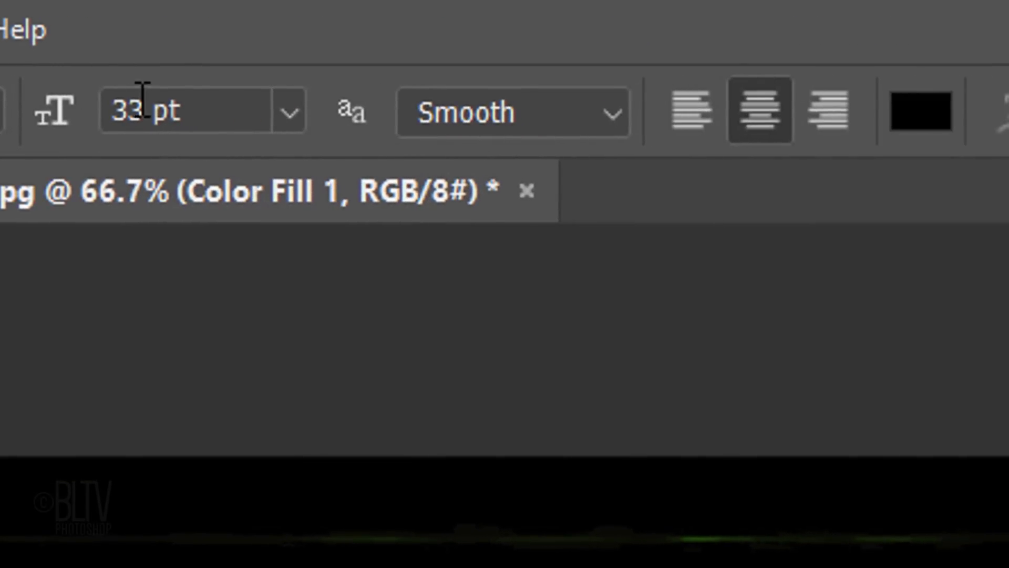
pyautogui.doubleClick(150, 93)
pyautogui.write('77')
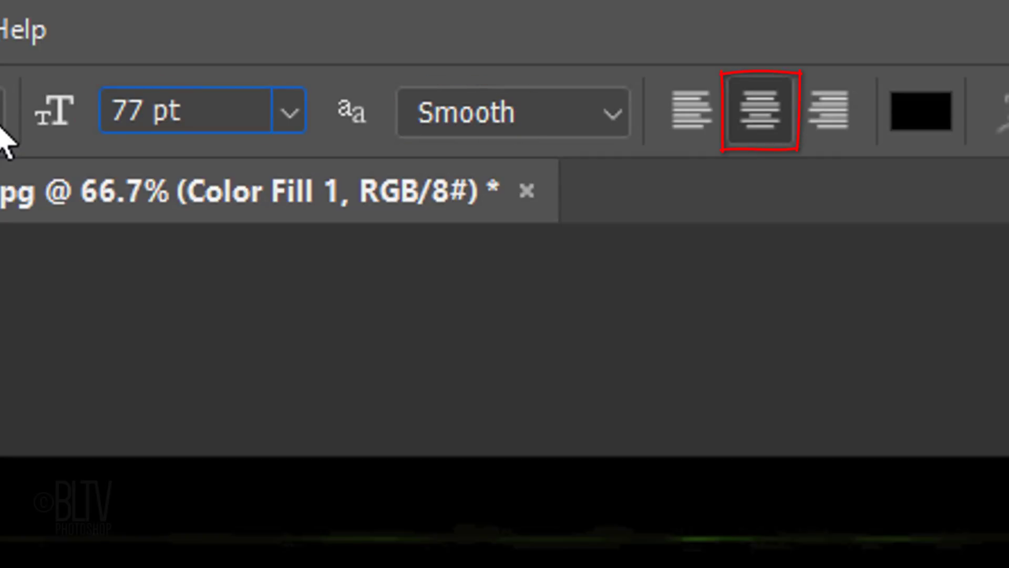
pyautogui.click(926, 126)
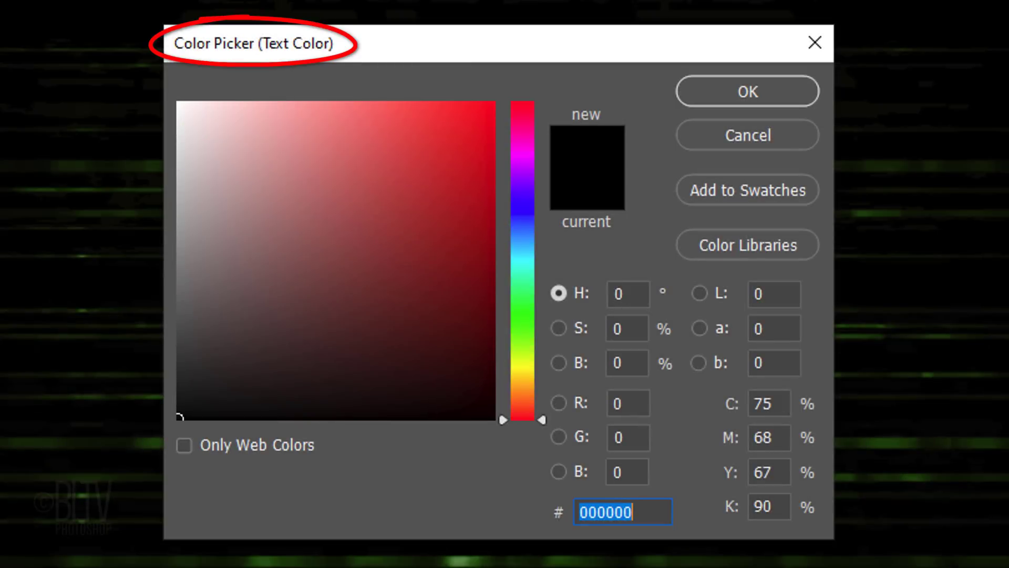
pyautogui.write('525')
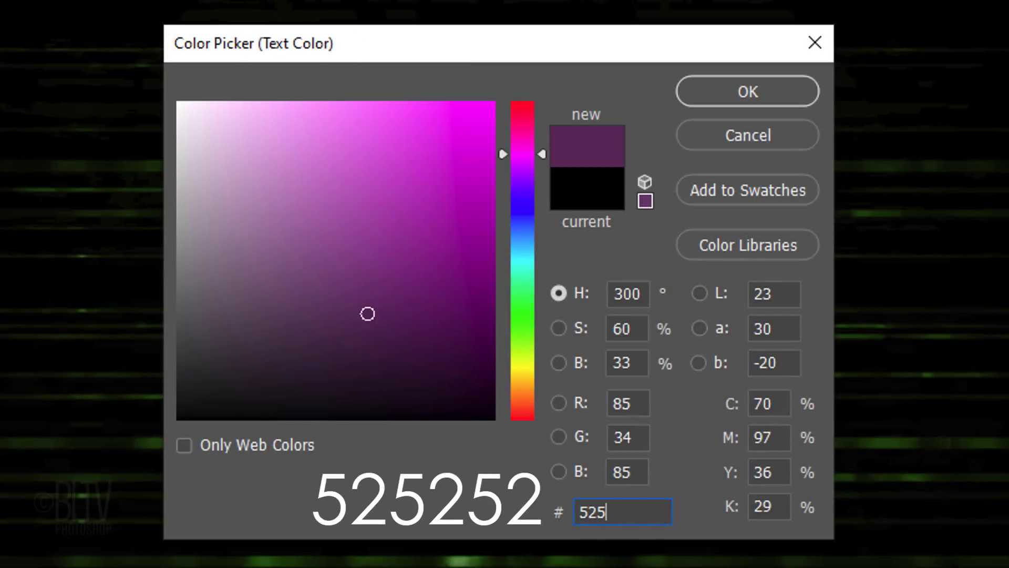
pyautogui.write('252')
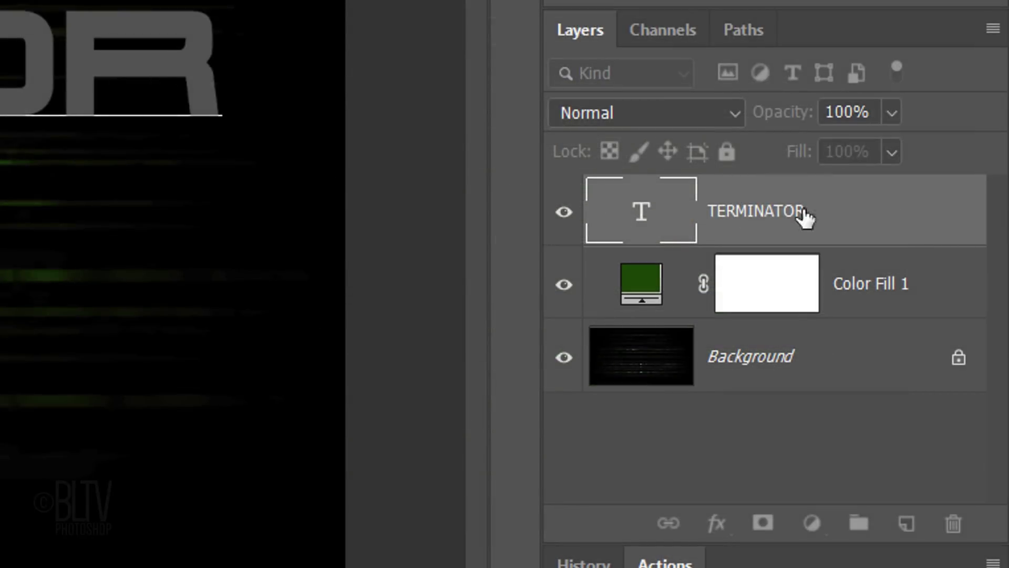
# Step: Commit TERMINATOR and apply a chisel hard, 4 px Bevel & Emboss with white highlight
pyautogui.click(892, 221)
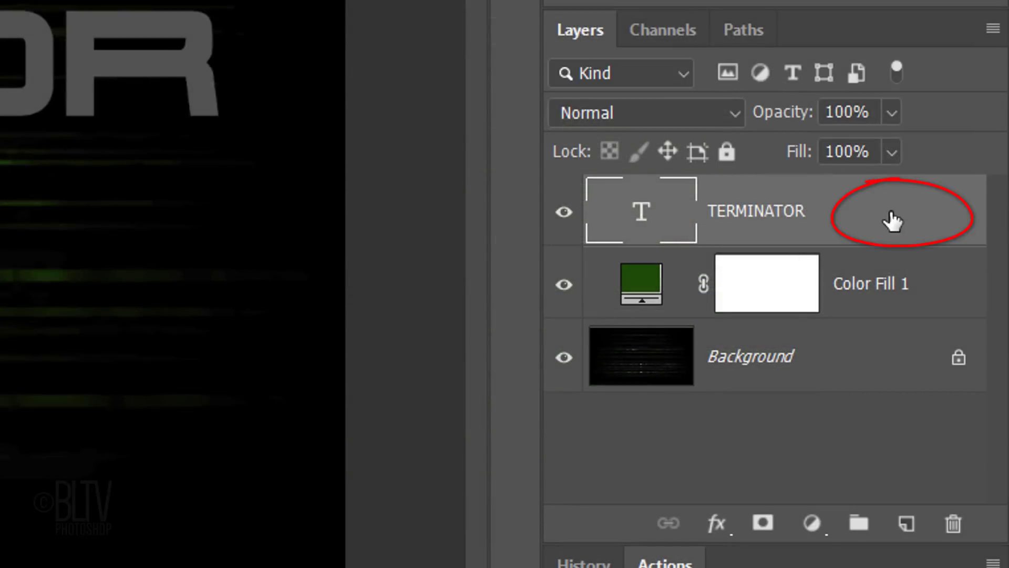
pyautogui.doubleClick(892, 221)
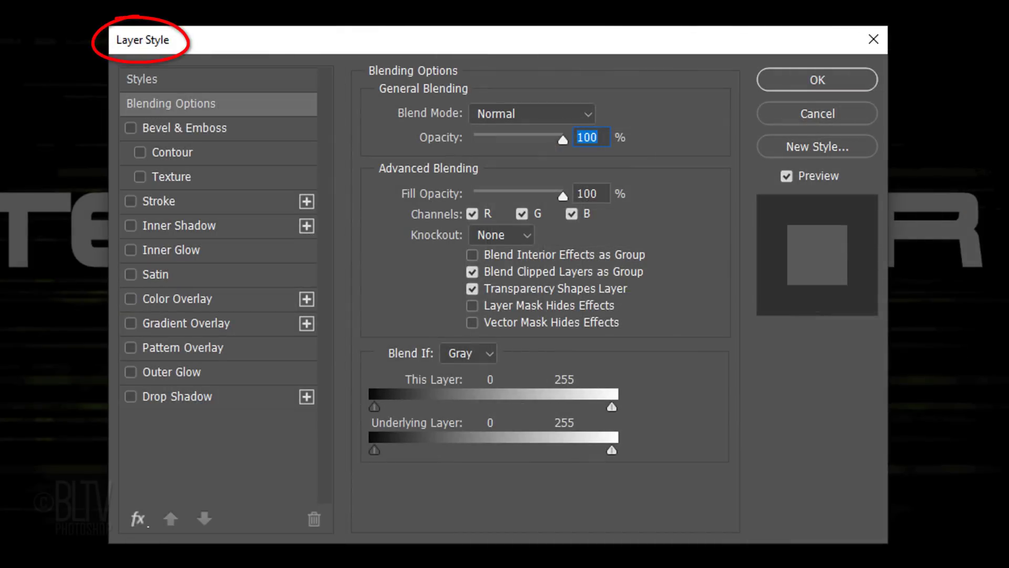
pyautogui.click(188, 128)
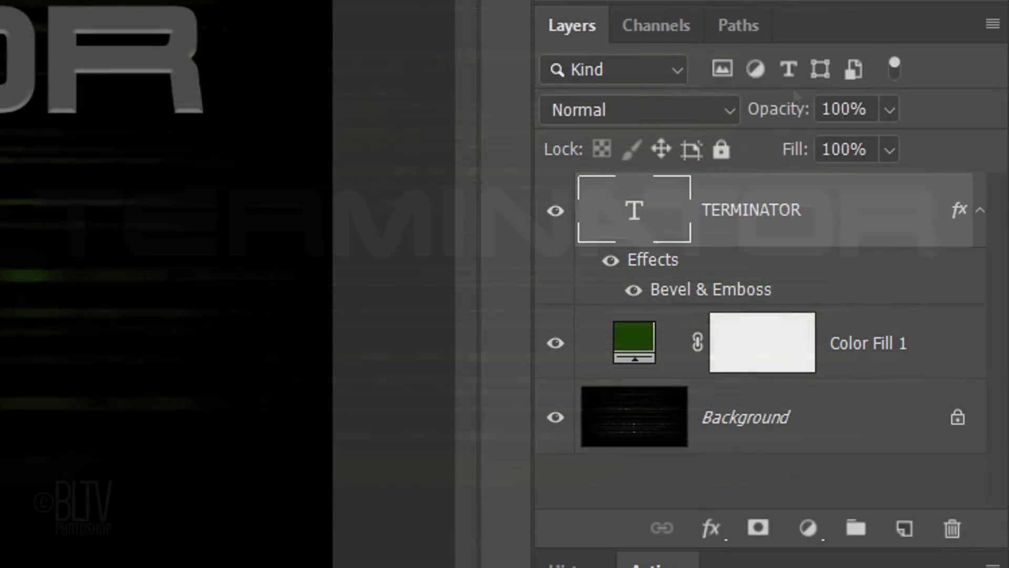
# Step: Convert TERMINATOR to a Smart Object, then duplicate it twice with Ctrl+J
pyautogui.click(991, 26)
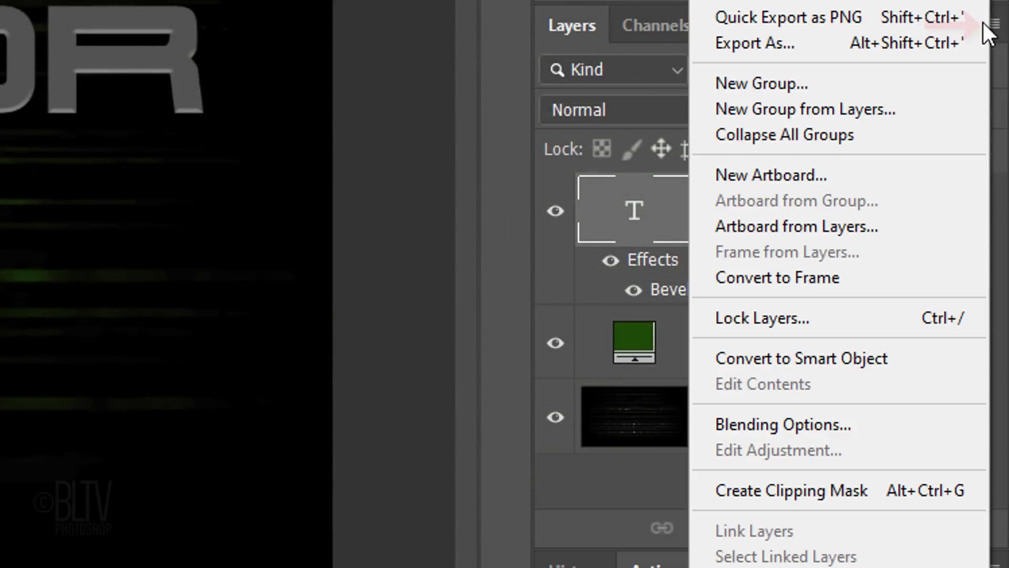
pyautogui.click(772, 364)
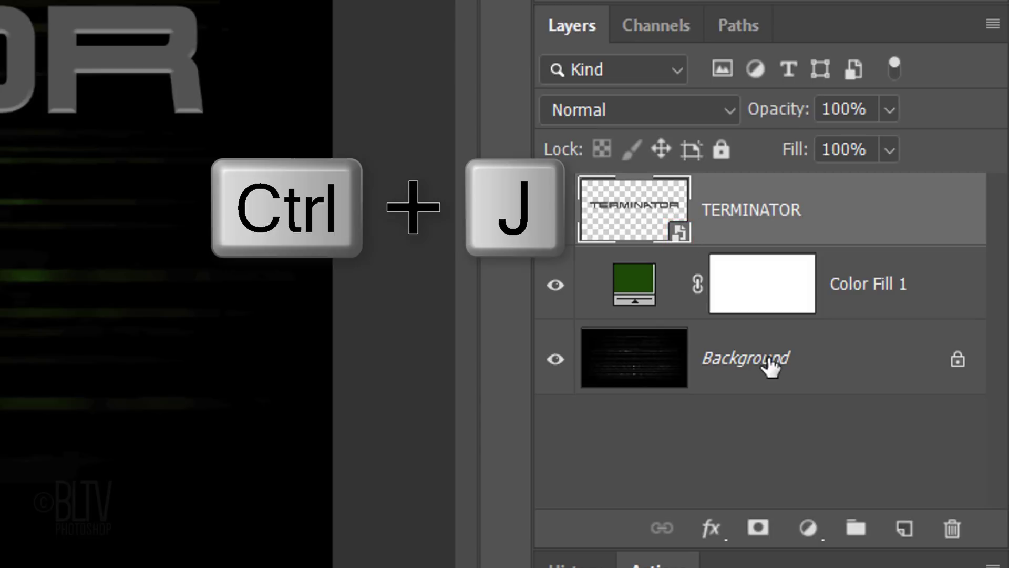
pyautogui.hotkey('ctrl', 'j')
pyautogui.hotkey('ctrl', 'j')
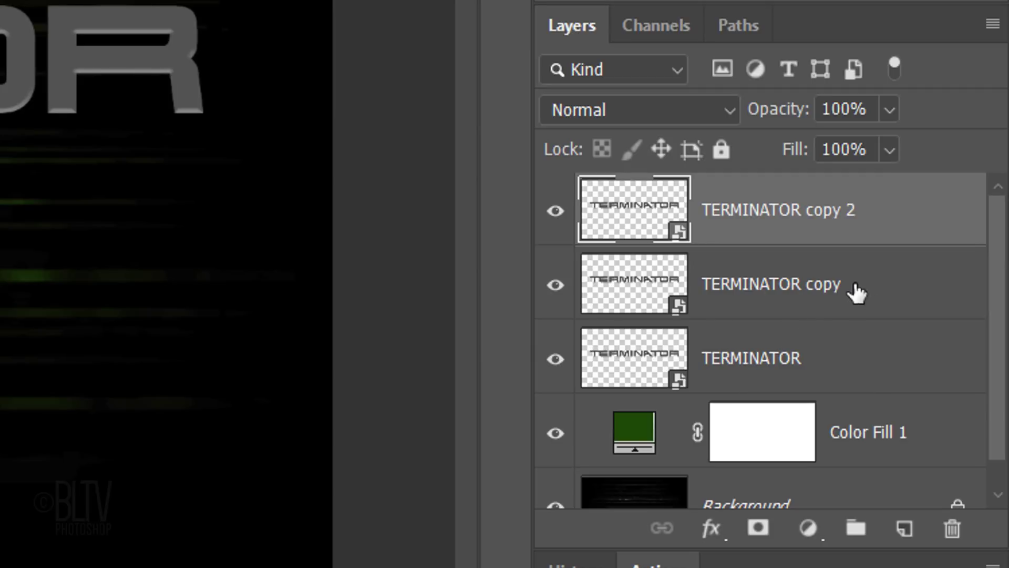
# Step: Uncheck Channel R in TERMINATOR copy's Blending Options and Channel G in TERMINATOR's
pyautogui.click(875, 284)
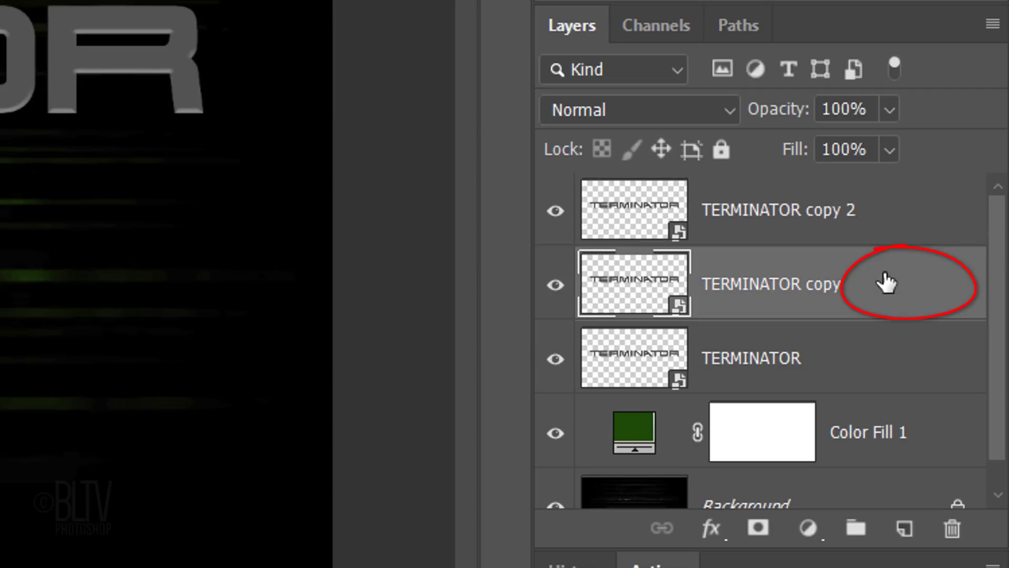
pyautogui.doubleClick(887, 282)
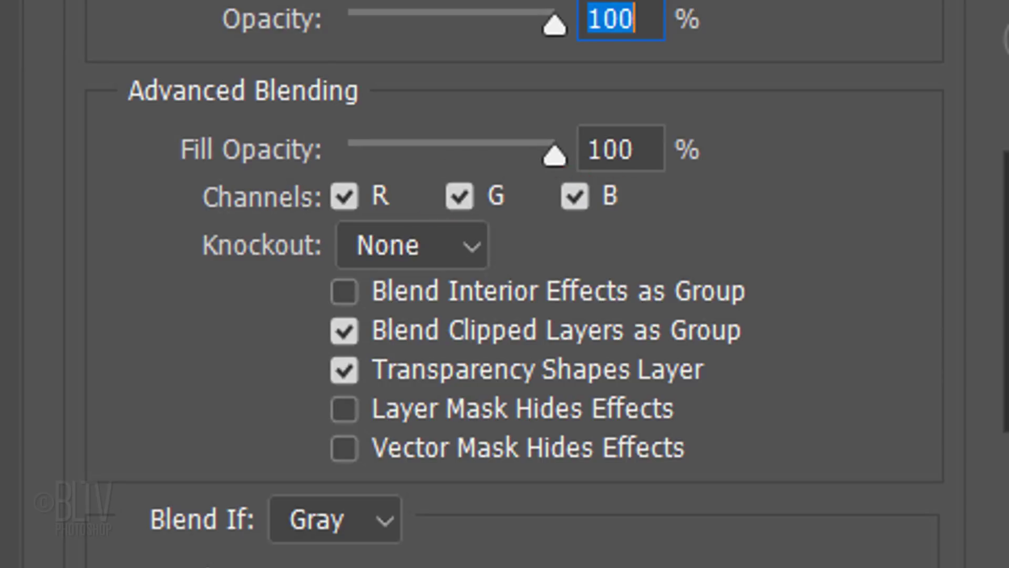
pyautogui.click(346, 197)
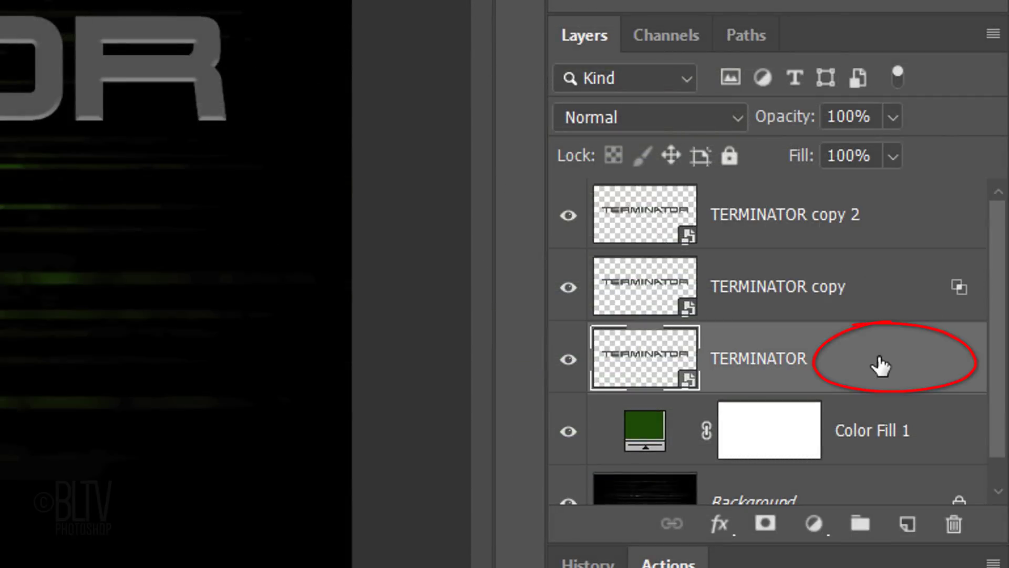
pyautogui.doubleClick(881, 363)
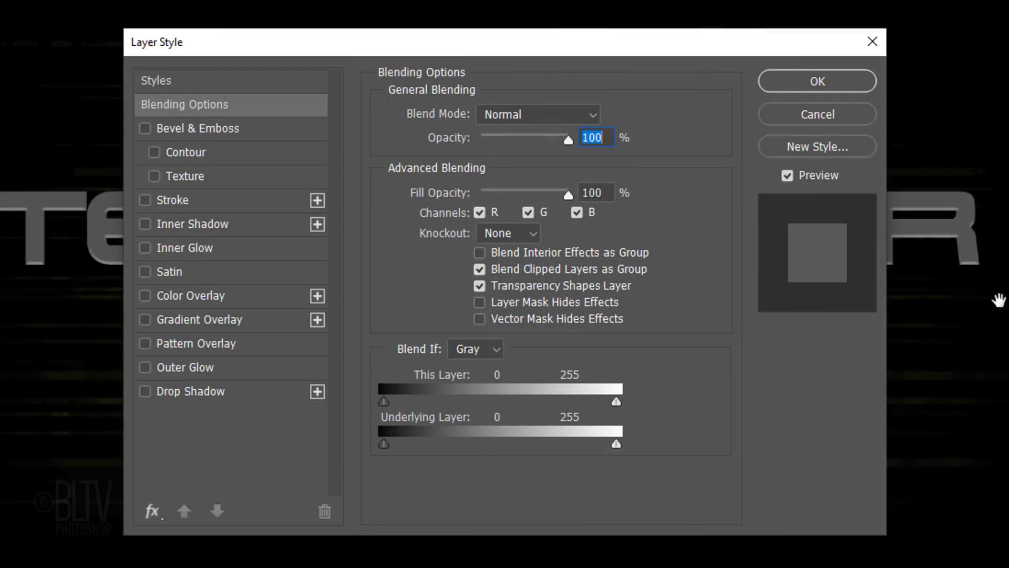
pyautogui.click(529, 217)
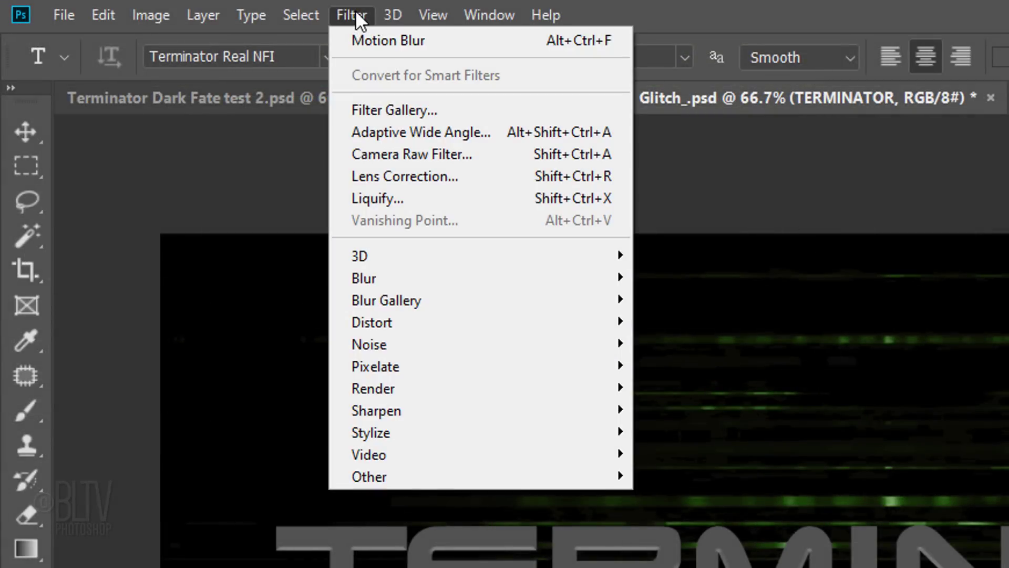
pyautogui.moveTo(364, 278)
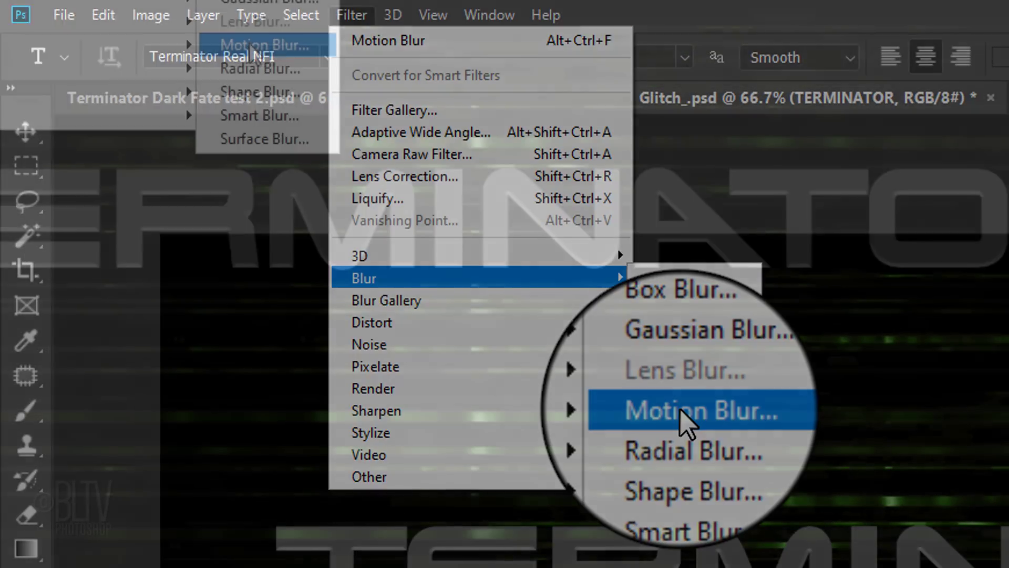
# Step: Apply a Motion Blur of angle 0° and distance 75 px to both TERMINATOR layers
pyautogui.click(680, 408)
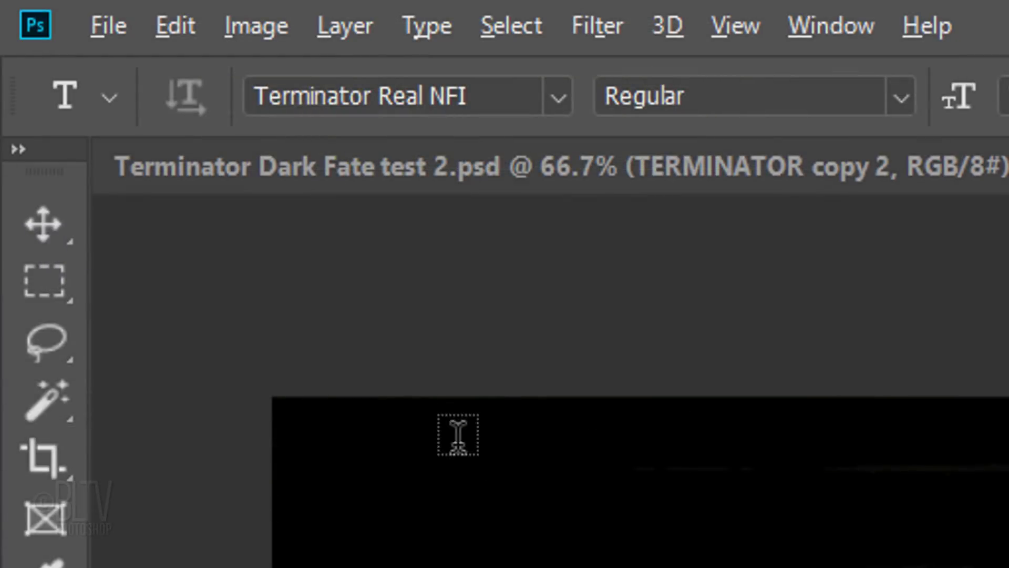
pyautogui.click(49, 231)
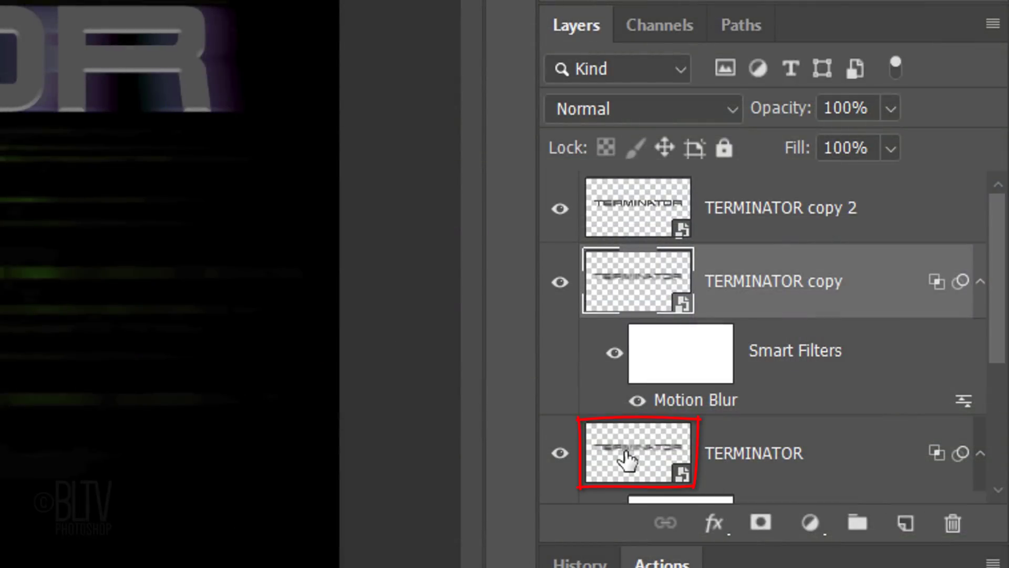
pyautogui.click(627, 458)
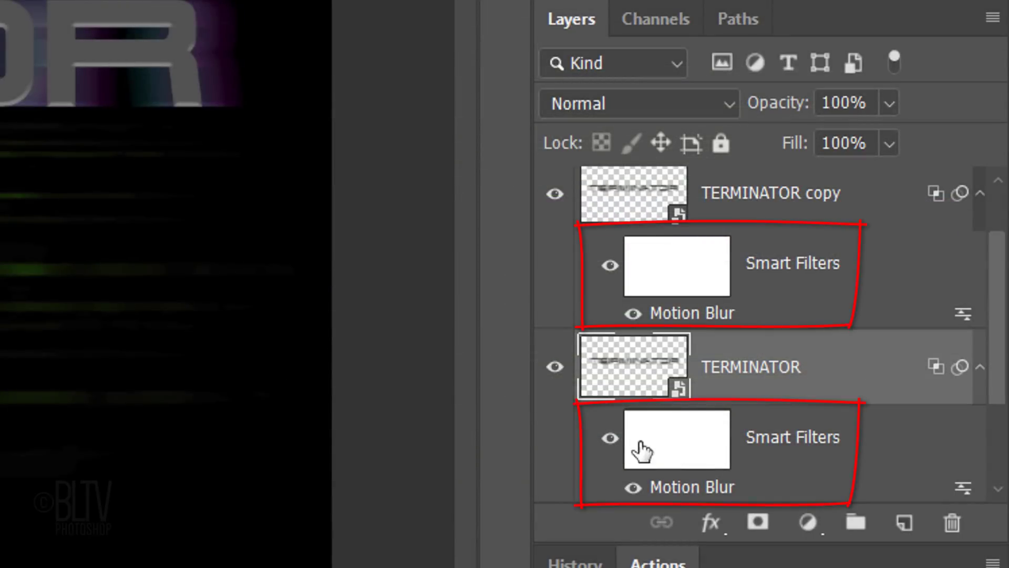
# Step: Collapse Smart Filters on TERMINATOR and TERMINATOR copy, then select TERMINATOR copy 2
pyautogui.click(981, 367)
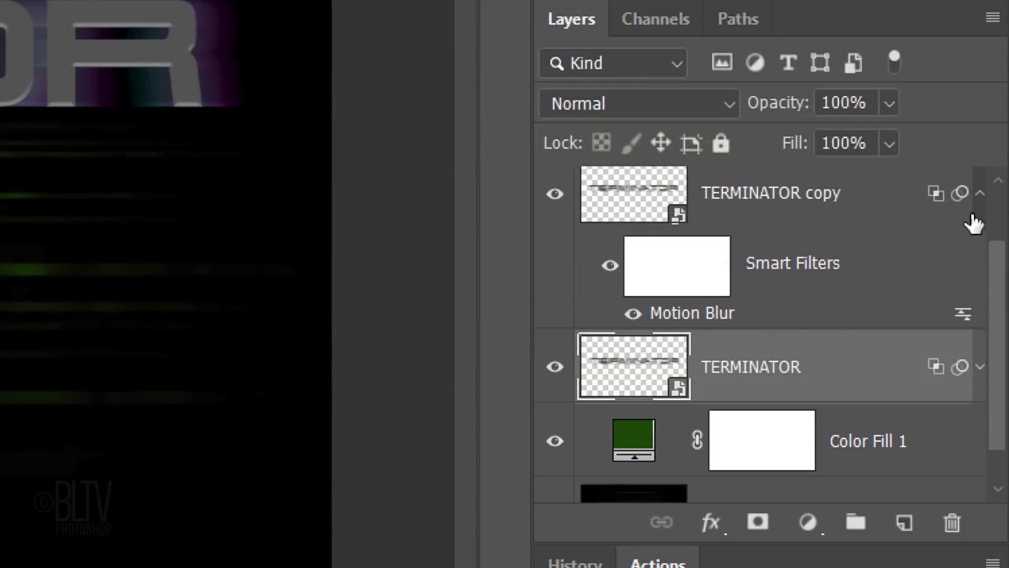
pyautogui.click(980, 194)
pyautogui.moveTo(1001, 231); pyautogui.dragTo(999, 192)
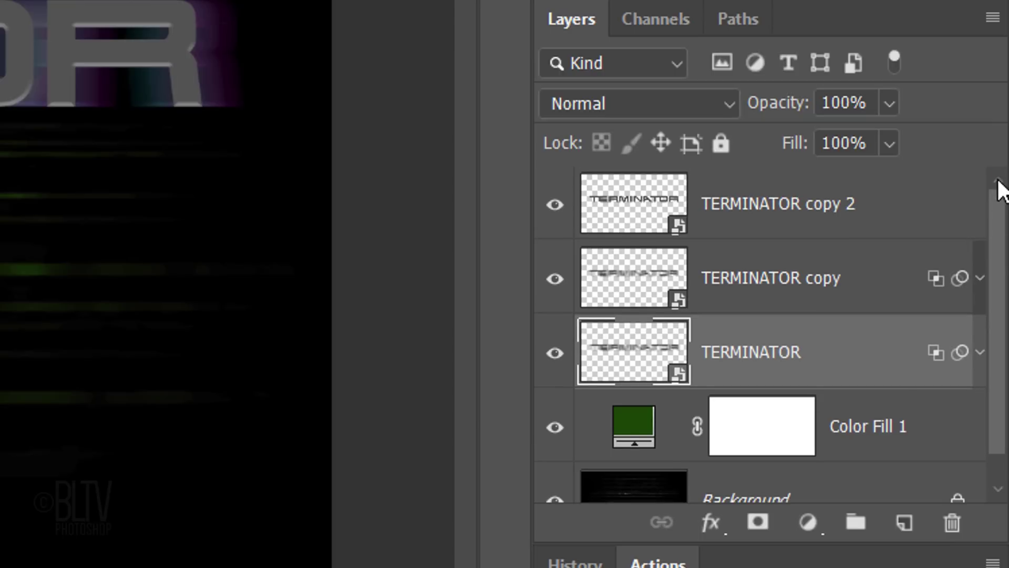
pyautogui.click(636, 209)
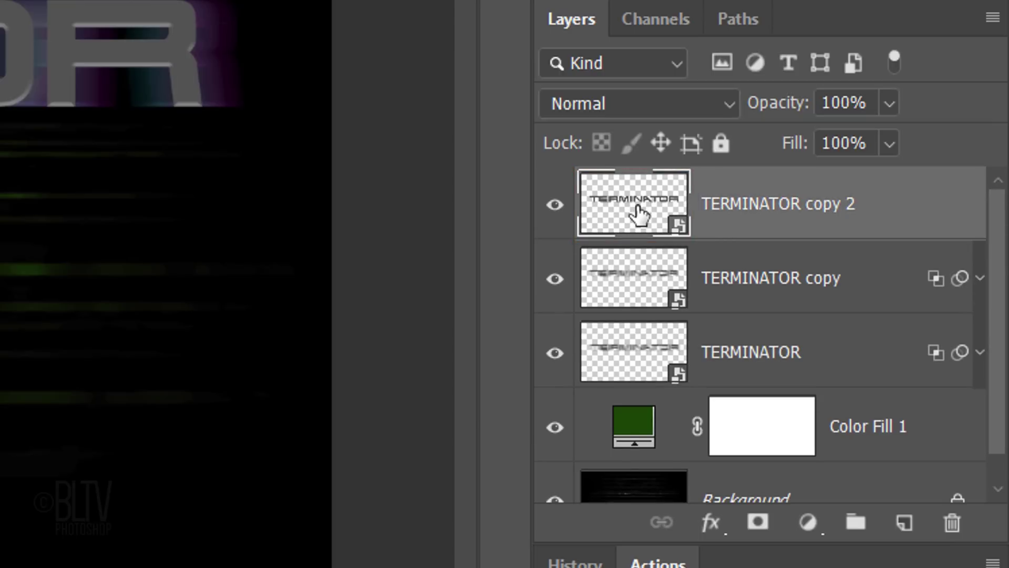
# Step: Paint a soft white highlight on new Layer 1 and clip it to TERMINATOR copy 2
pyautogui.click(905, 524)
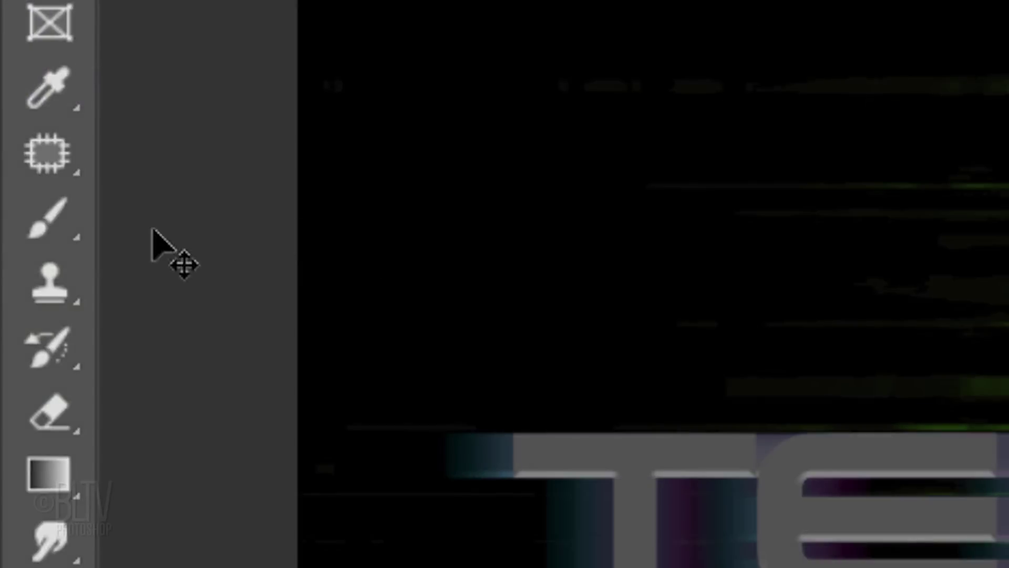
pyautogui.rightClick(51, 225)
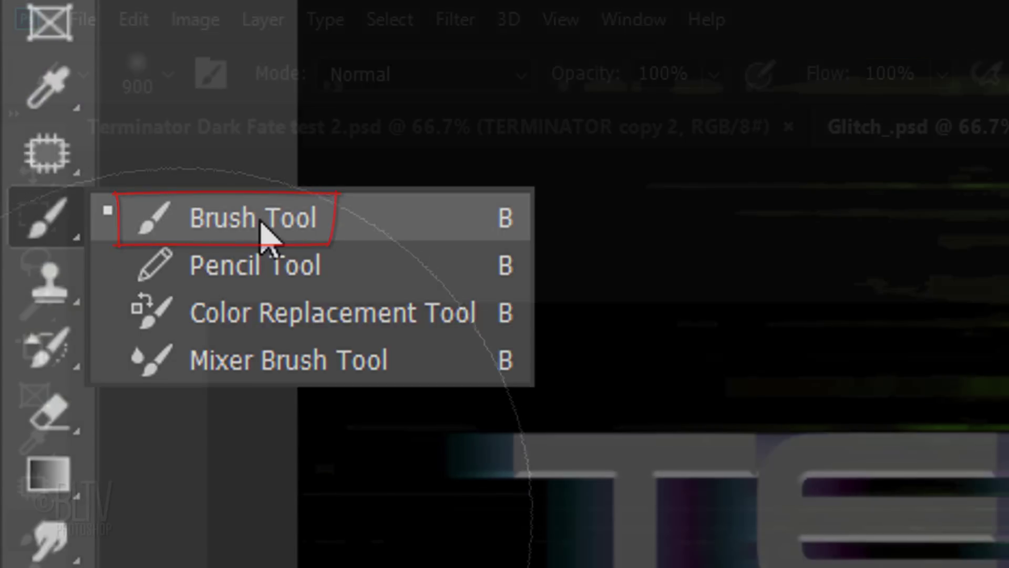
pyautogui.click(261, 221)
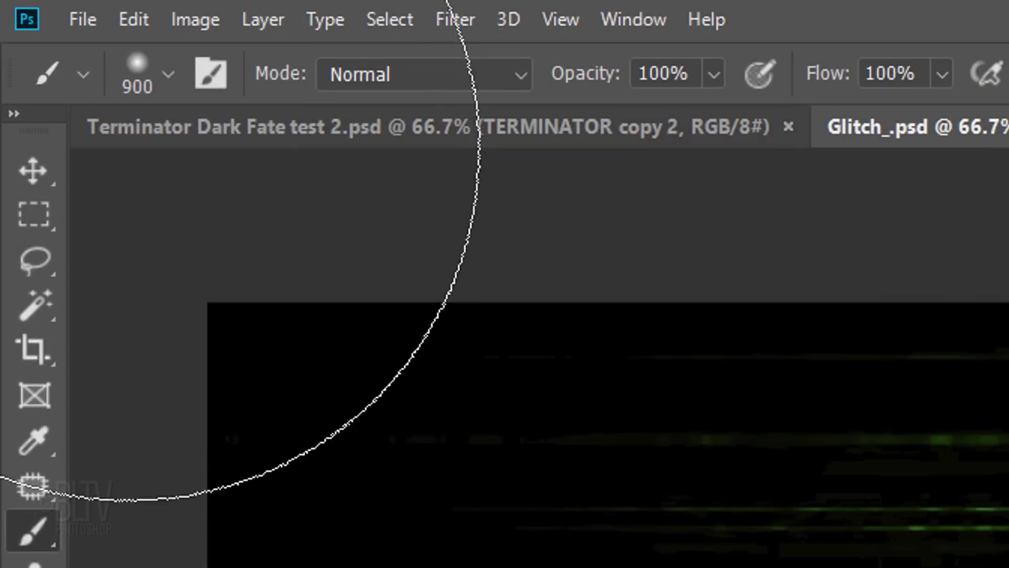
pyautogui.click(167, 74)
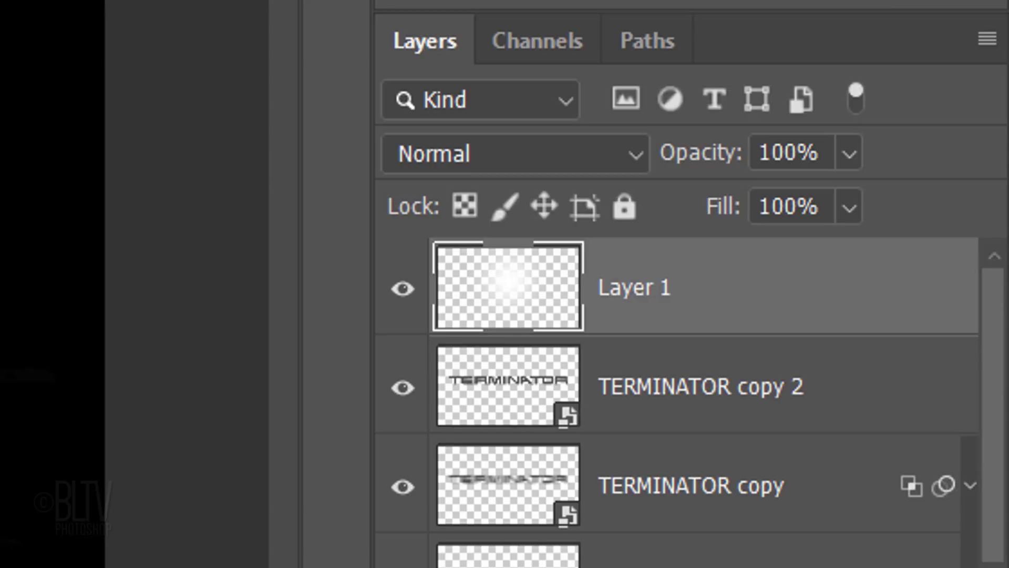
pyautogui.hotkey('ctrl', 'alt', 'g')
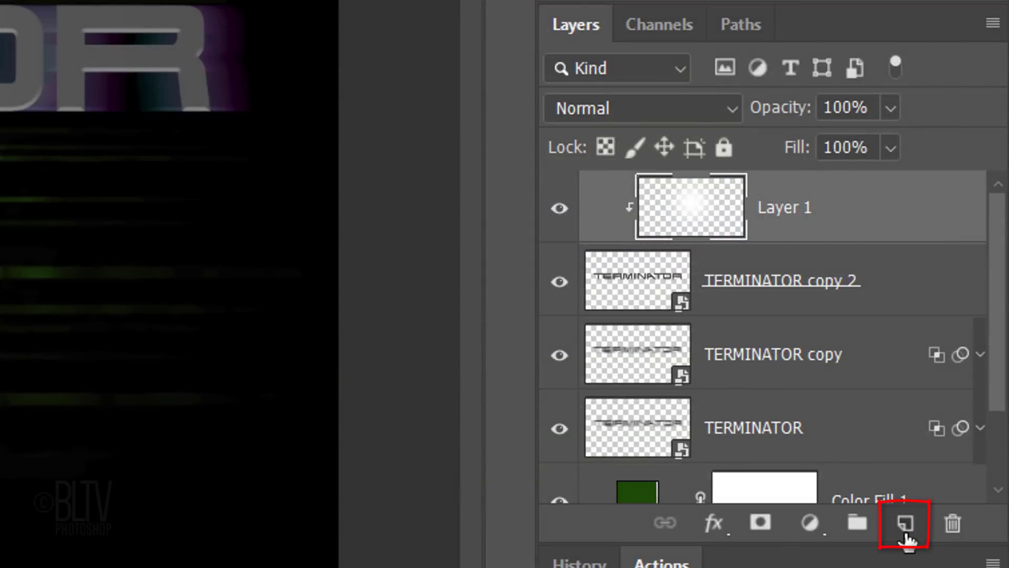
# Step: Add Layer 2 and set the type to Campton Bold DEMO at 33 pt
pyautogui.click(906, 524)
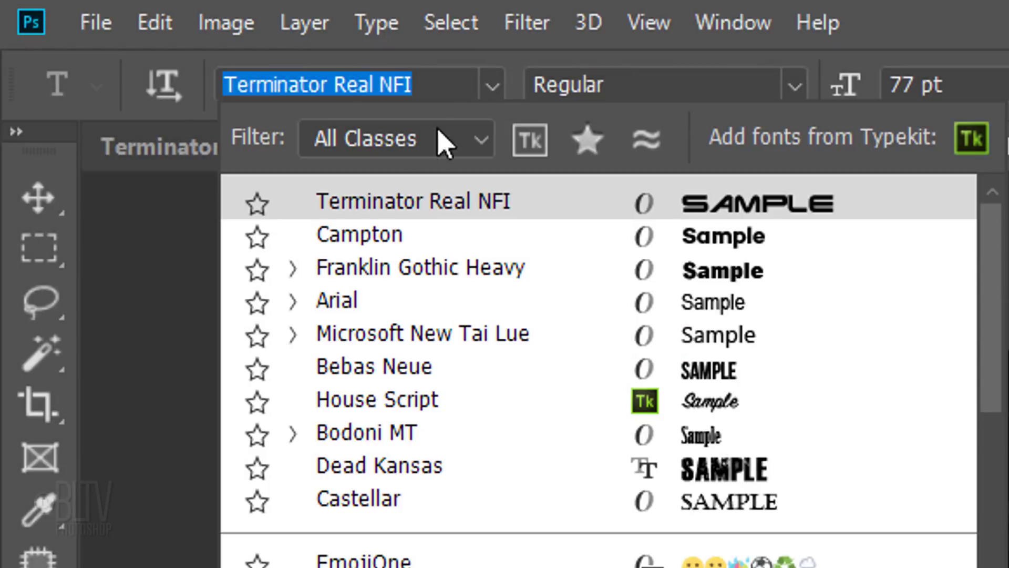
pyautogui.click(377, 246)
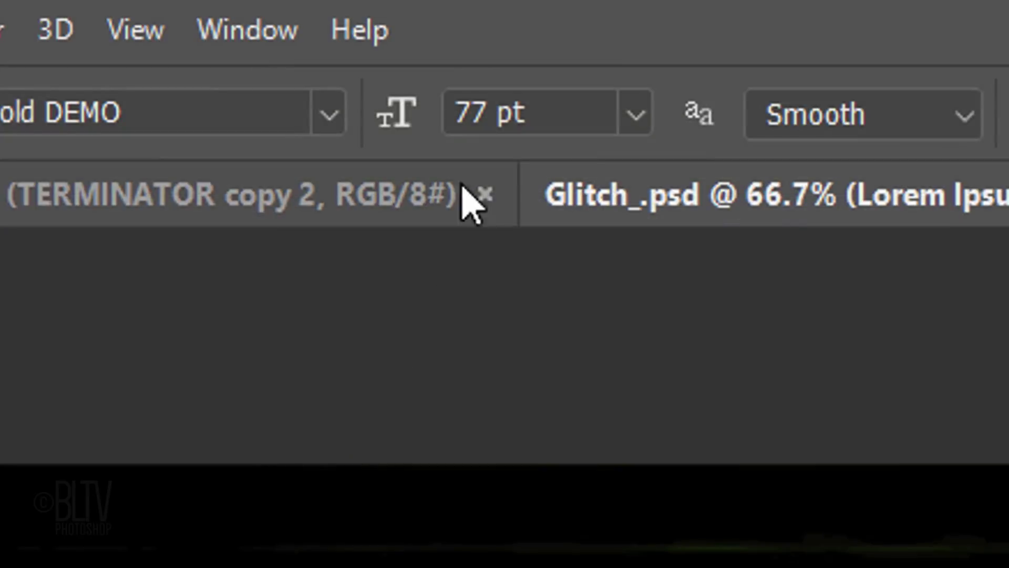
pyautogui.click(491, 117)
pyautogui.write('33')
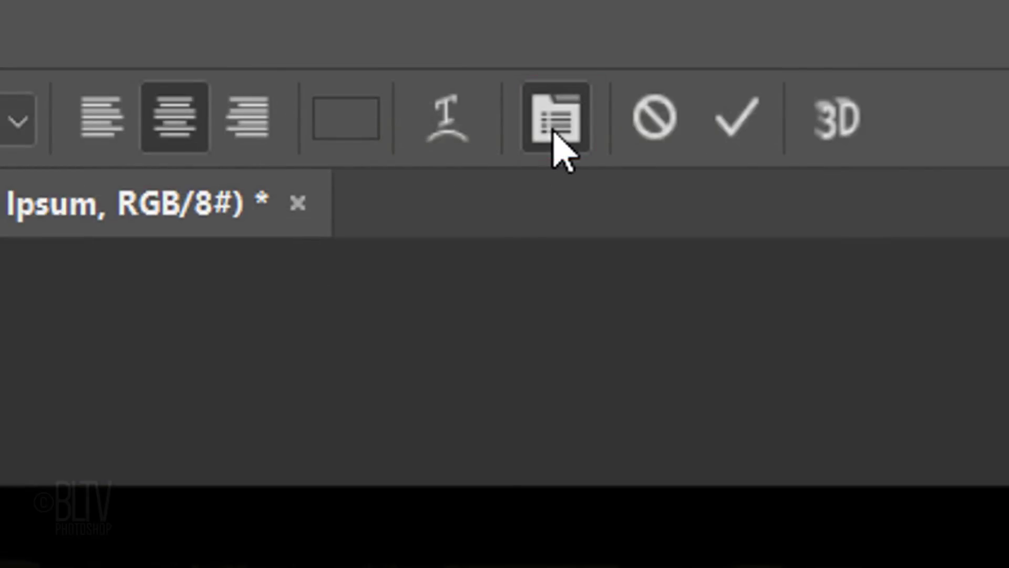
# Step: Set DARK FATE tracking to 960 in the Character panel, then collapse the panel
pyautogui.click(556, 142)
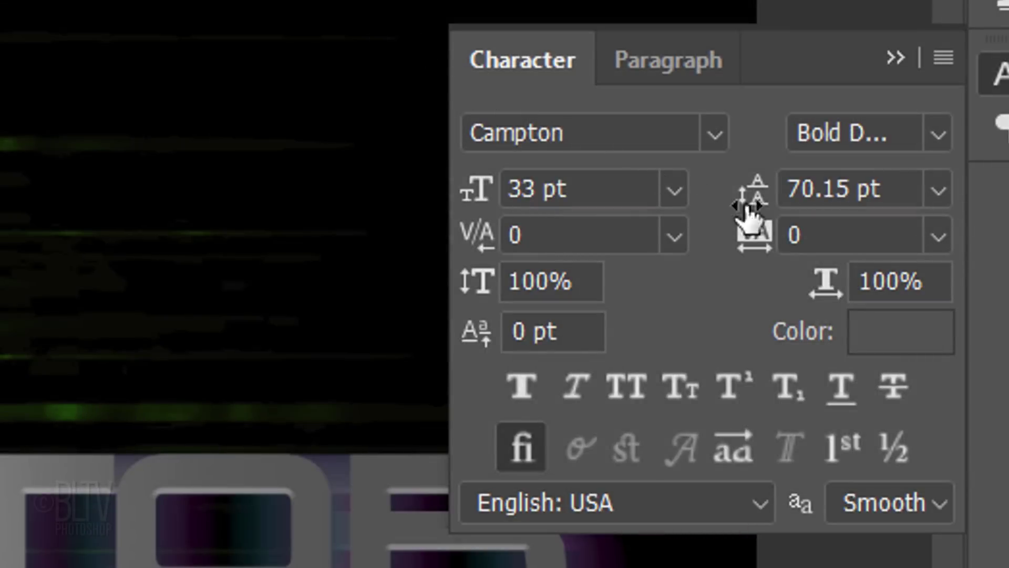
pyautogui.click(812, 234)
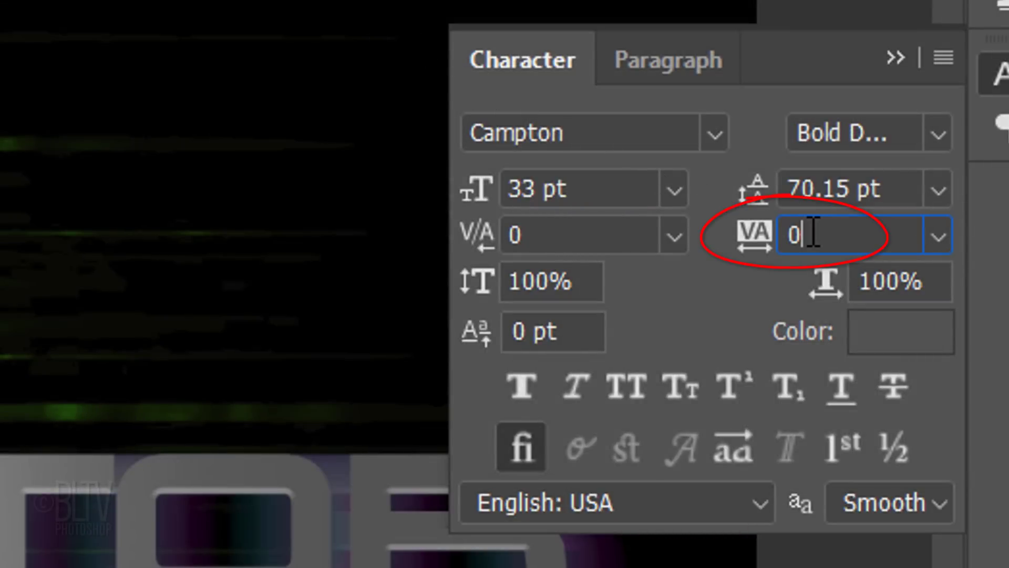
pyautogui.write('960')
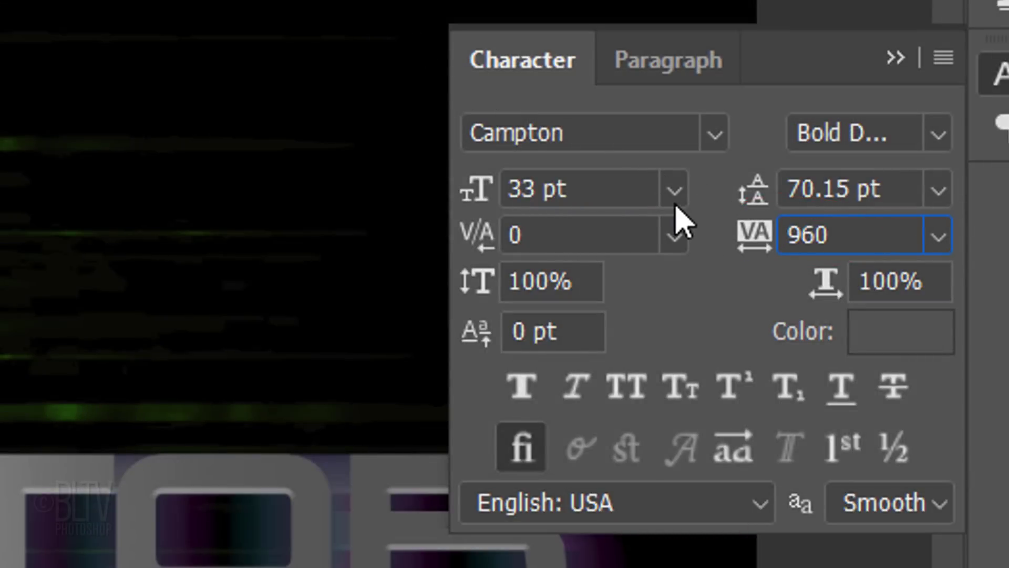
pyautogui.press('Return')
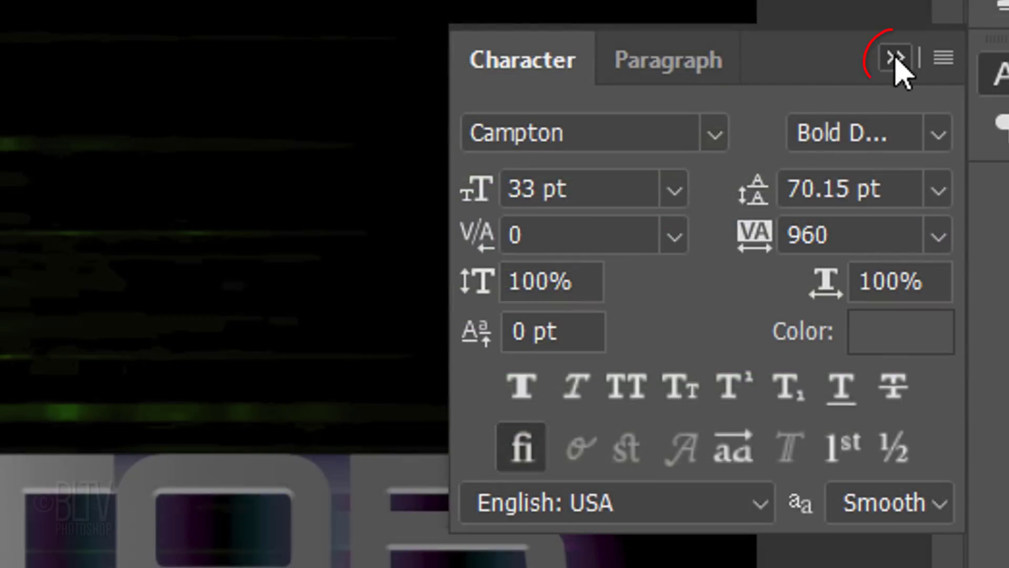
pyautogui.click(895, 60)
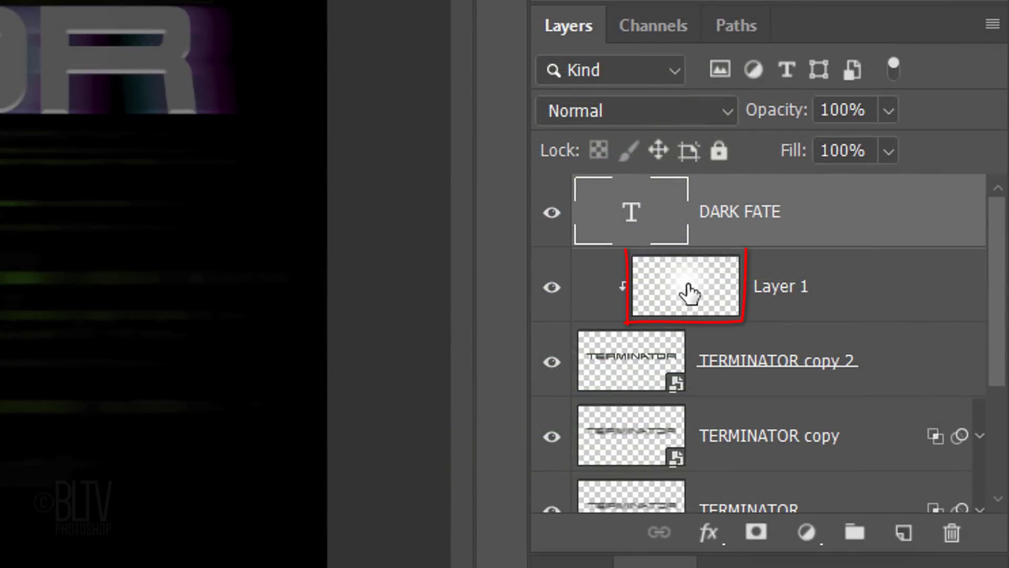
# Step: Duplicate Layer 1 above DARK FATE and clip the copy to the subtitle
pyautogui.press('alt')
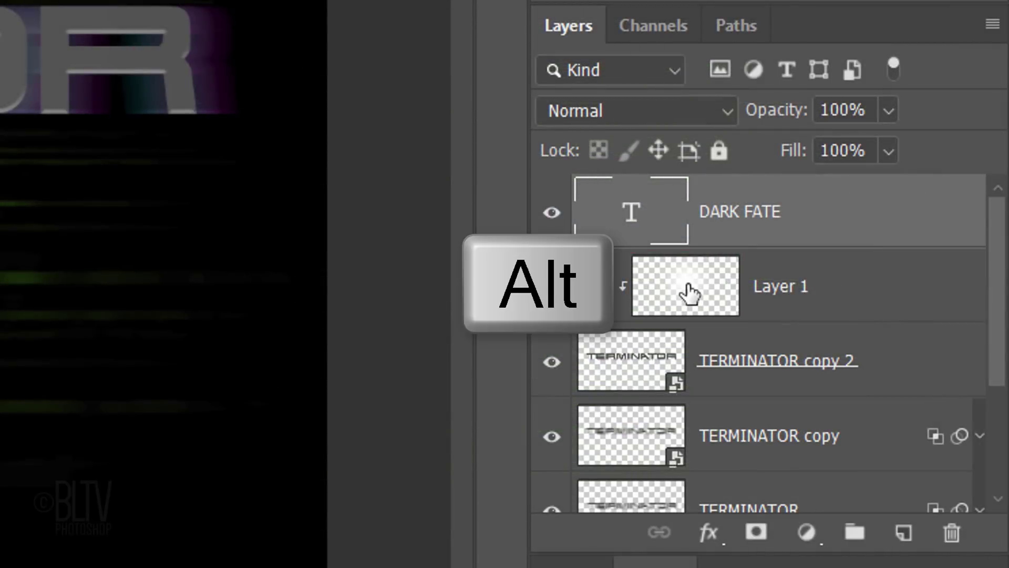
pyautogui.moveTo(688, 294); pyautogui.dragTo(687, 186)
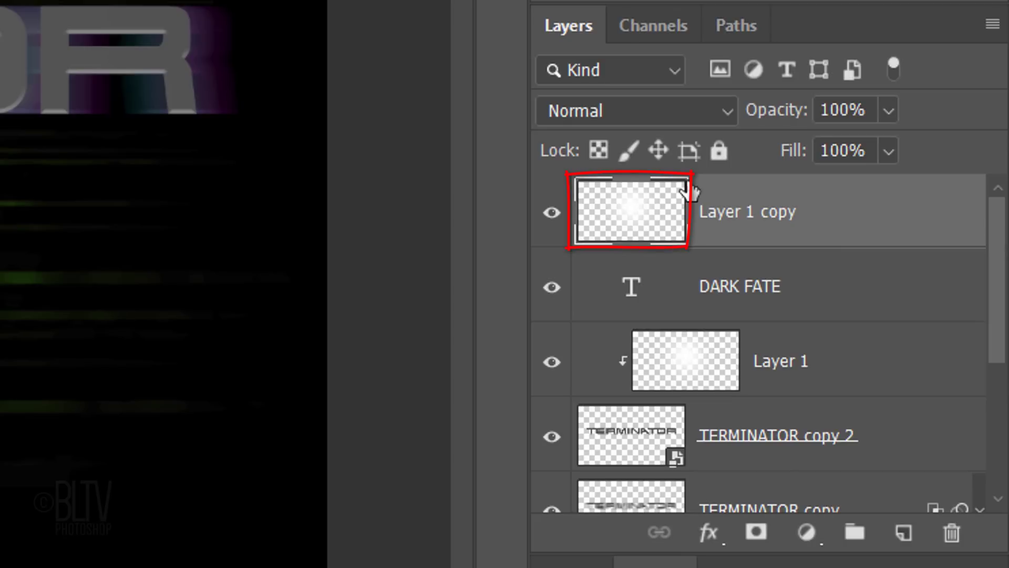
pyautogui.hotkey('ctrl', 'alt', 'g')
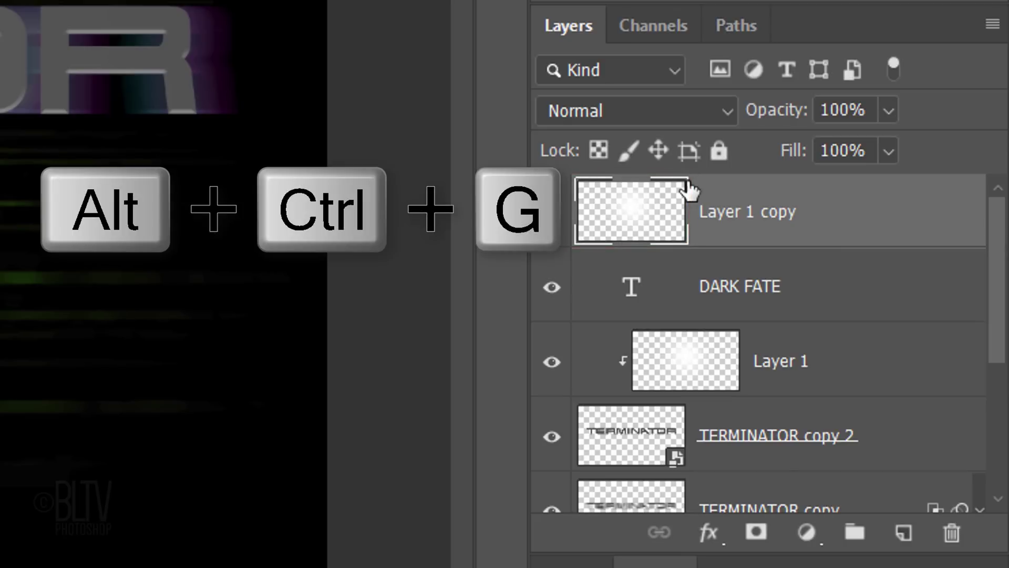
pyautogui.hotkey('ctrl', 'alt', 'g')
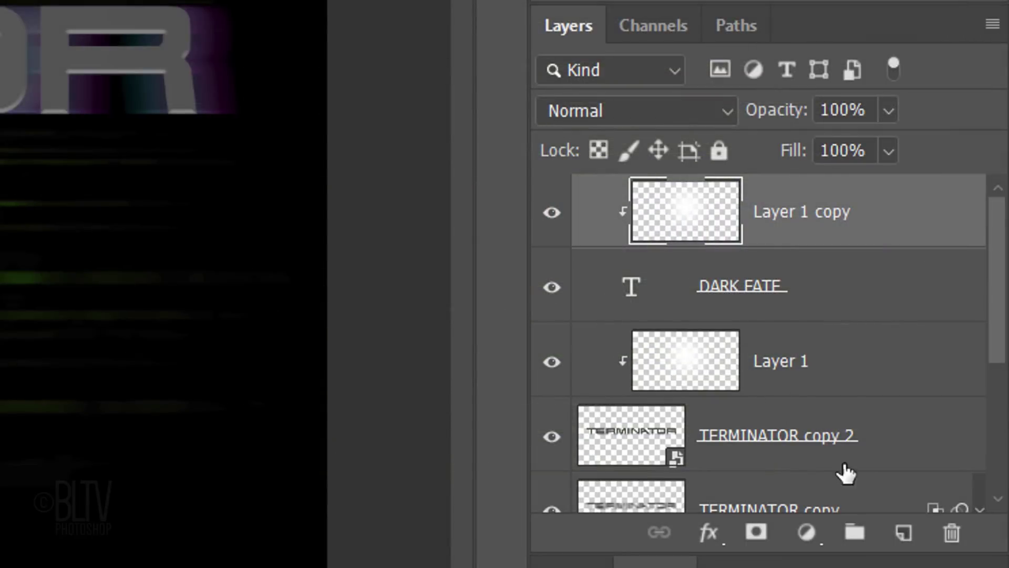
# Step: Add a layer above TERMINATOR copy and set a #ff0000, 200 px, 50% hardness brush
pyautogui.click(871, 493)
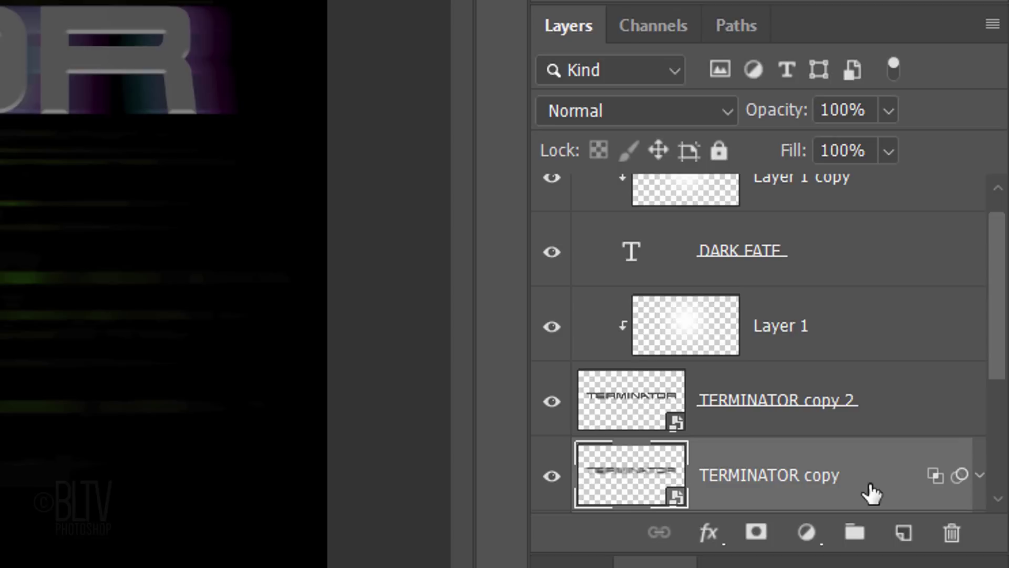
pyautogui.click(904, 535)
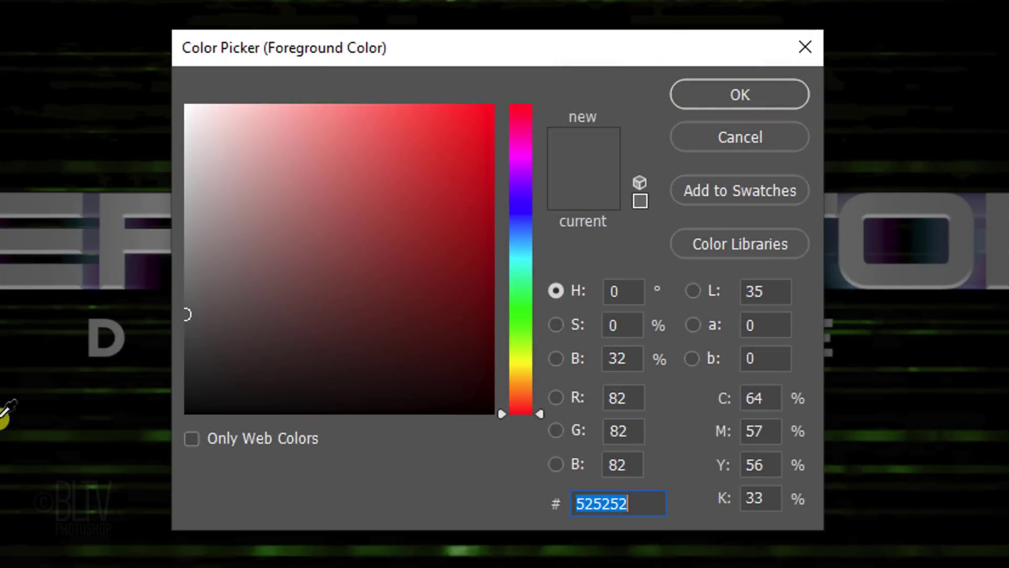
pyautogui.click(492, 106)
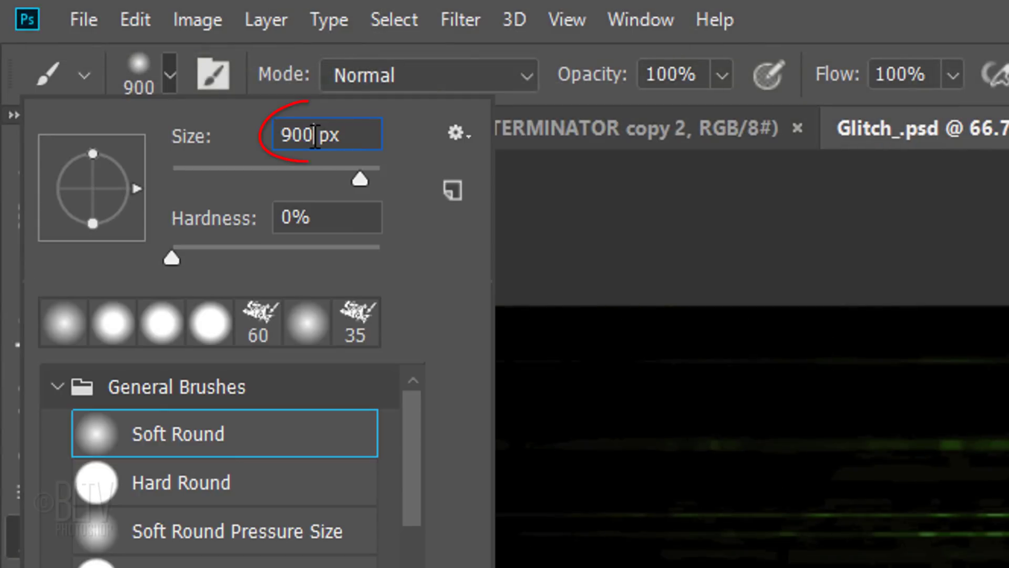
pyautogui.doubleClick(315, 135)
pyautogui.write('200')
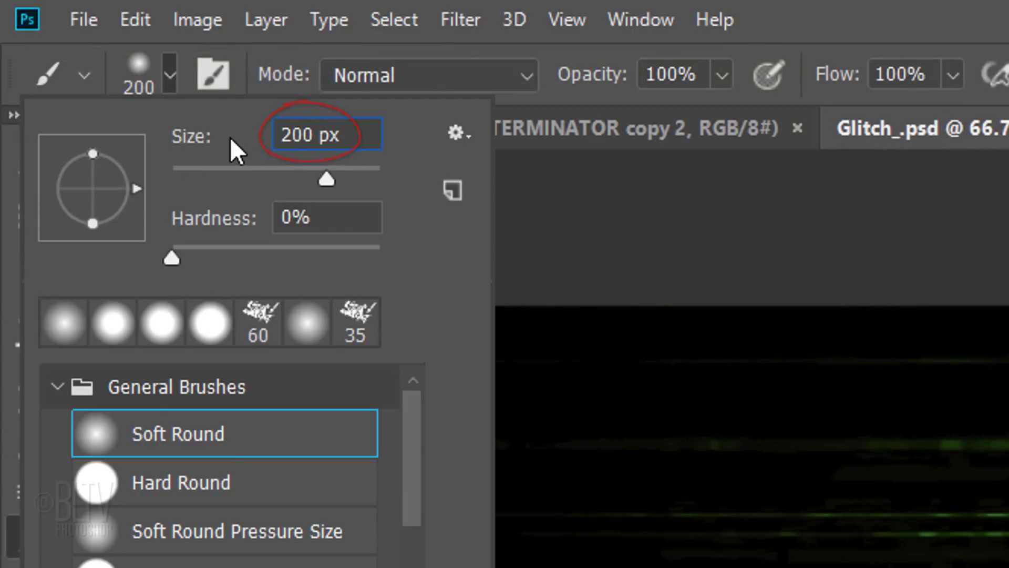
pyautogui.doubleClick(316, 218)
pyautogui.write('50')
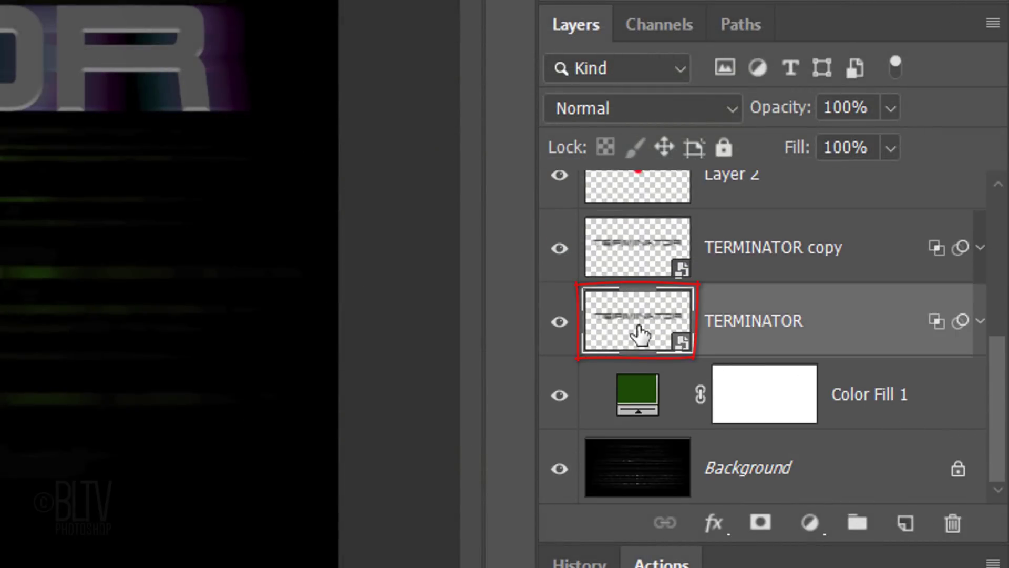
pyautogui.moveTo(1000, 388); pyautogui.dragTo(1000, 212)
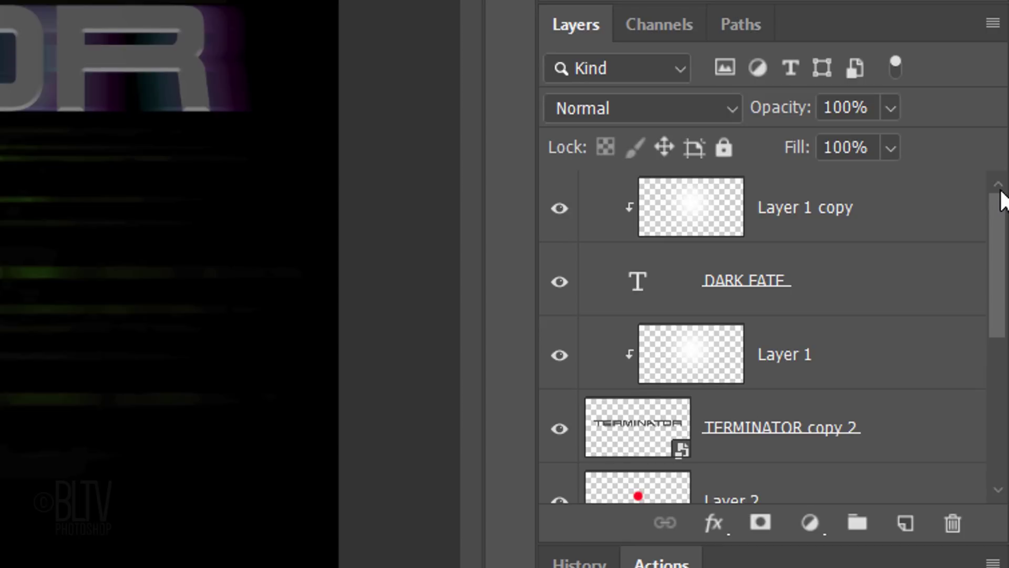
# Step: Select the title layers as one range, from TERMINATOR up to Layer 1 copy
pyautogui.keyDown('shift'); pyautogui.click(682, 209); pyautogui.keyUp('shift')
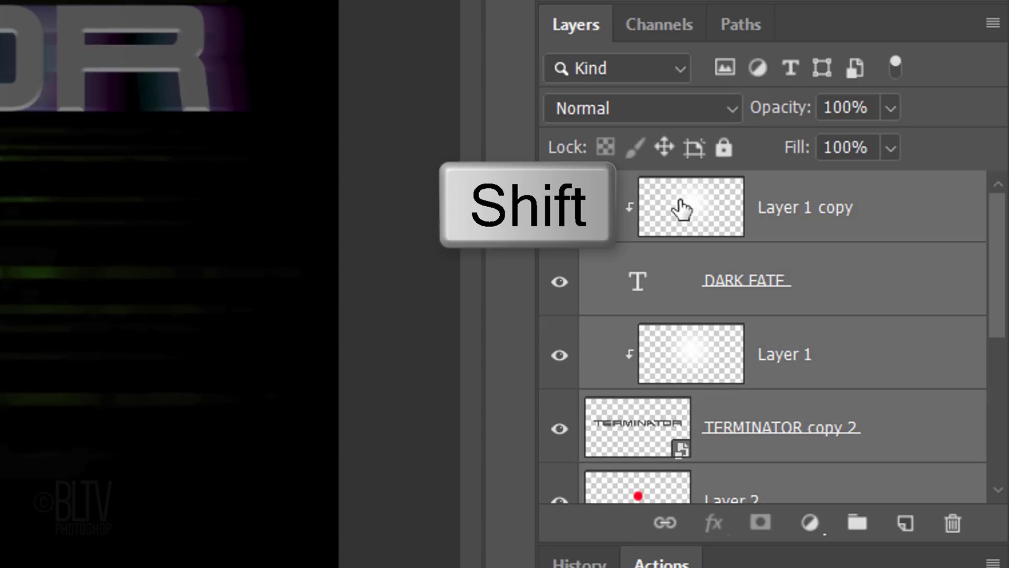